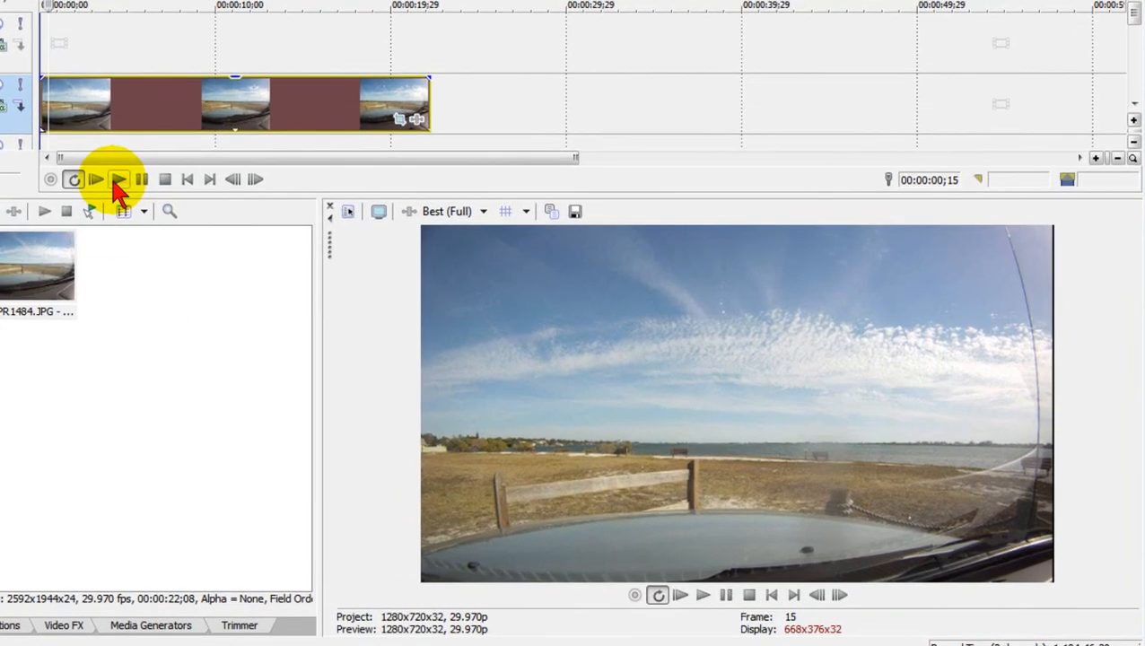
# Play back part of the existing time-lapse clip on the timeline and stop it
pyautogui.click(278, 238)
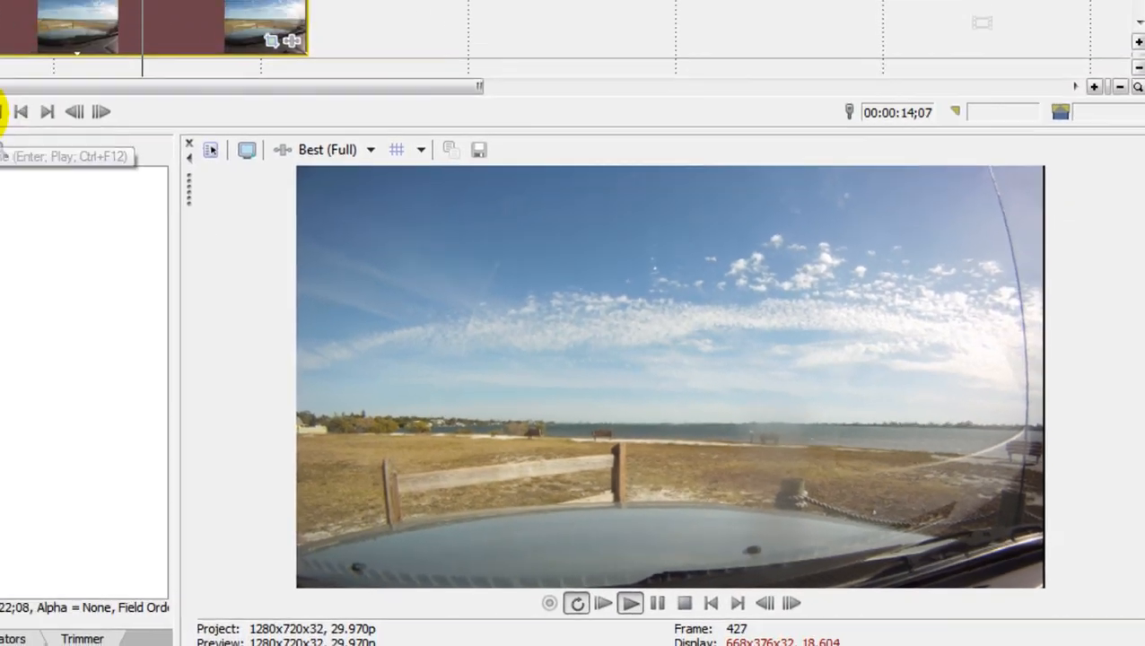
pyautogui.click(259, 223)
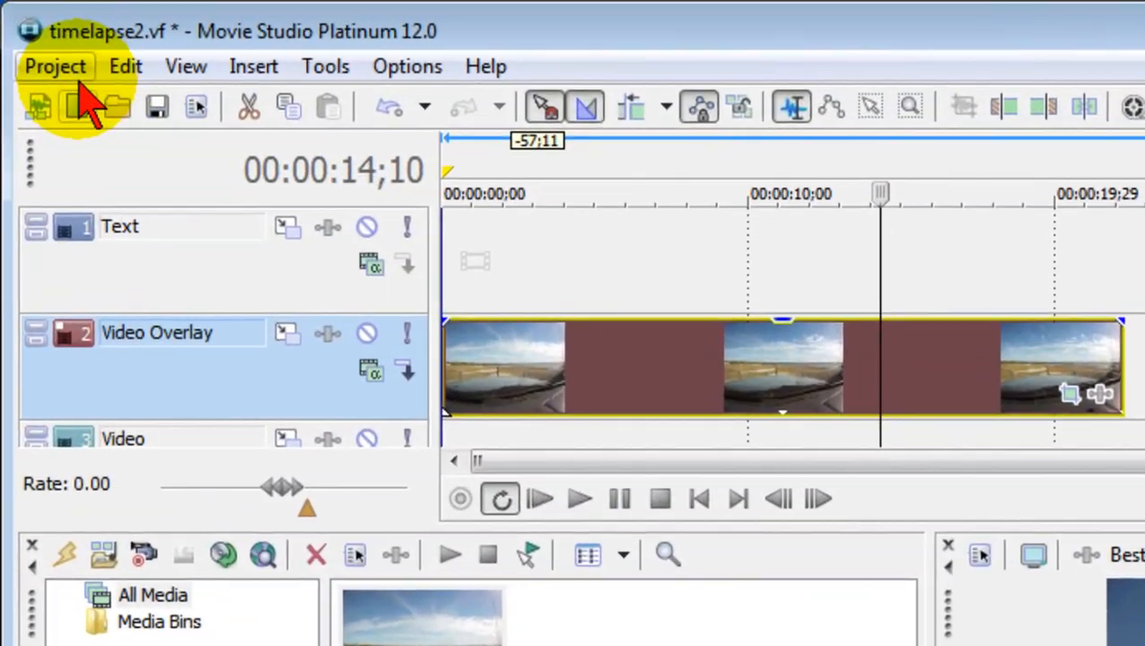
# Create a new HDV 1280x720-30p project named lemonbaytimelapse with project file management enabled
pyautogui.click(41, 46)
pyautogui.click(58, 78)
pyautogui.click(997, 499)
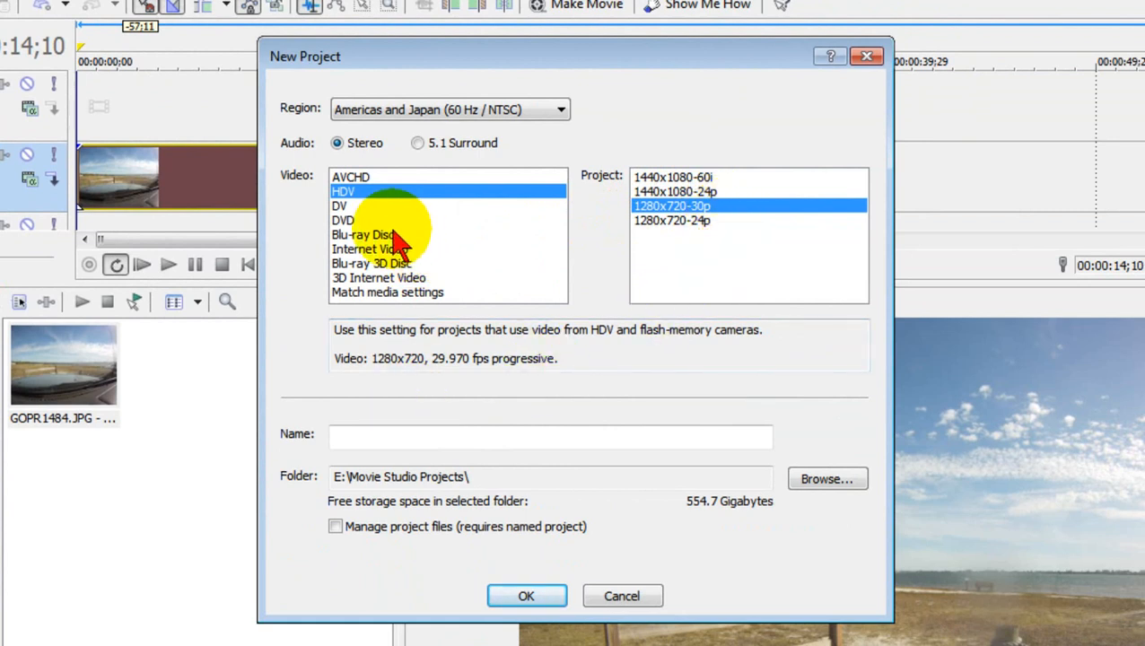
pyautogui.click(420, 440)
pyautogui.write('lemonbaytimelapse')
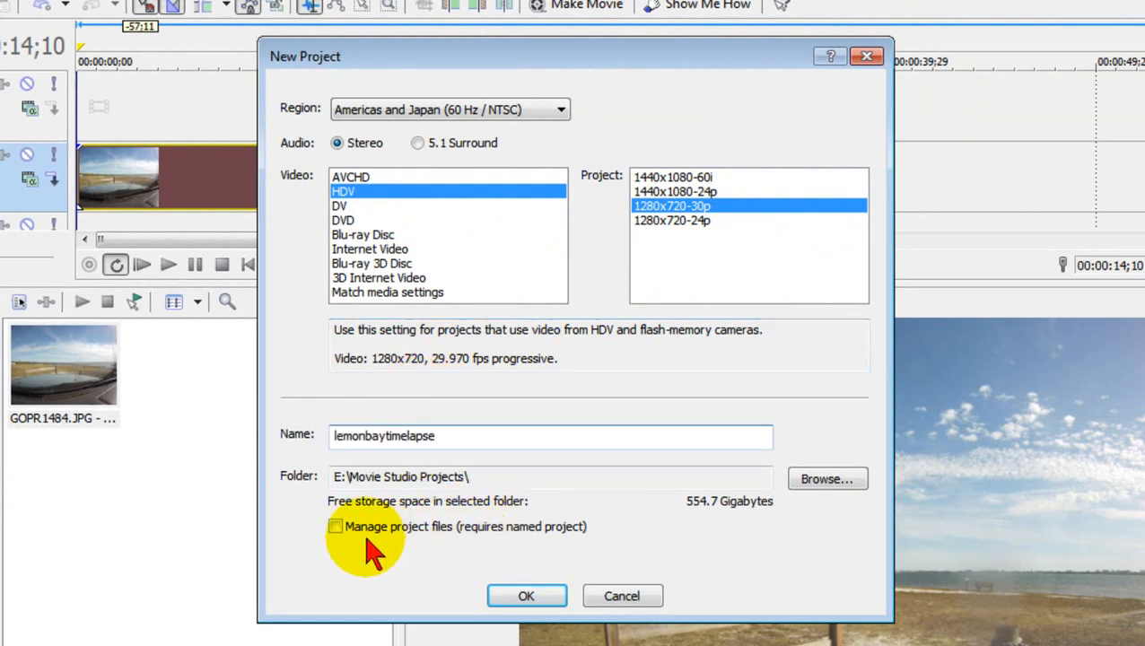
pyautogui.click(334, 528)
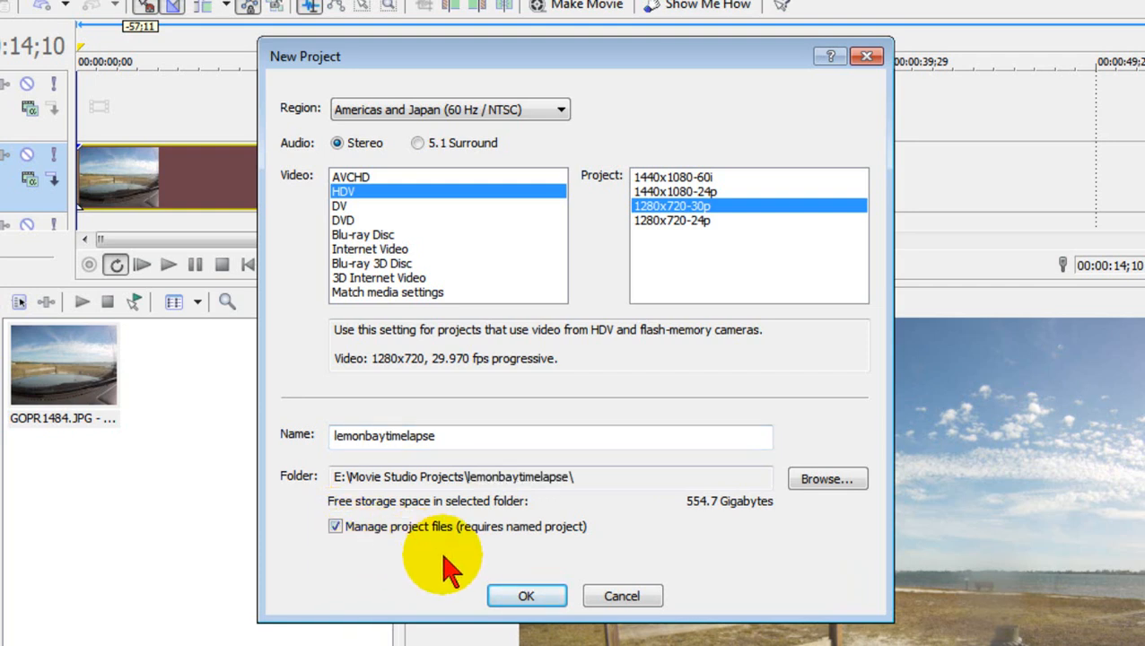
pyautogui.click(526, 596)
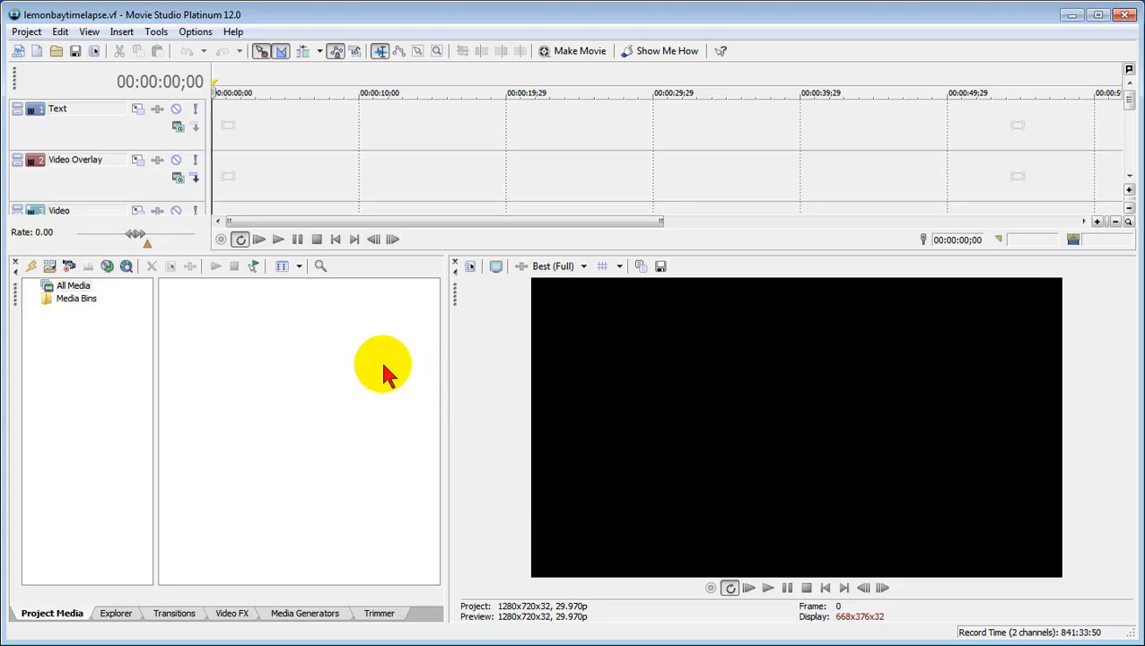
# Set the new still image length to 0.051 seconds in the editing preferences and change the cut-to-overlap conversion time
pyautogui.click(196, 33)
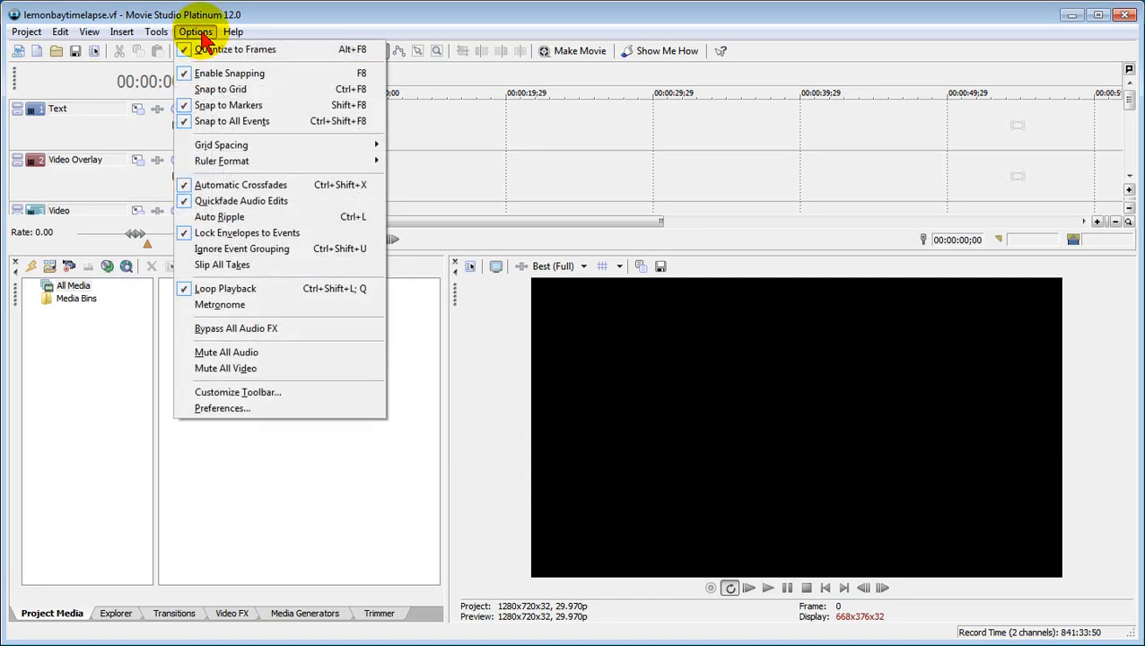
pyautogui.click(235, 411)
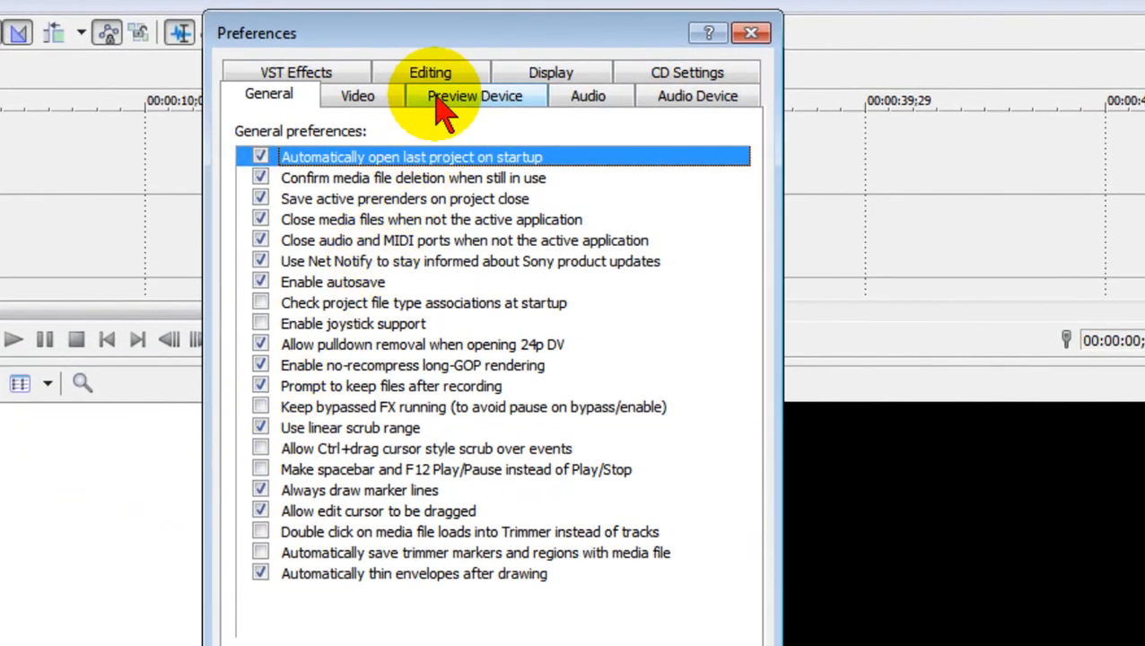
pyautogui.click(433, 74)
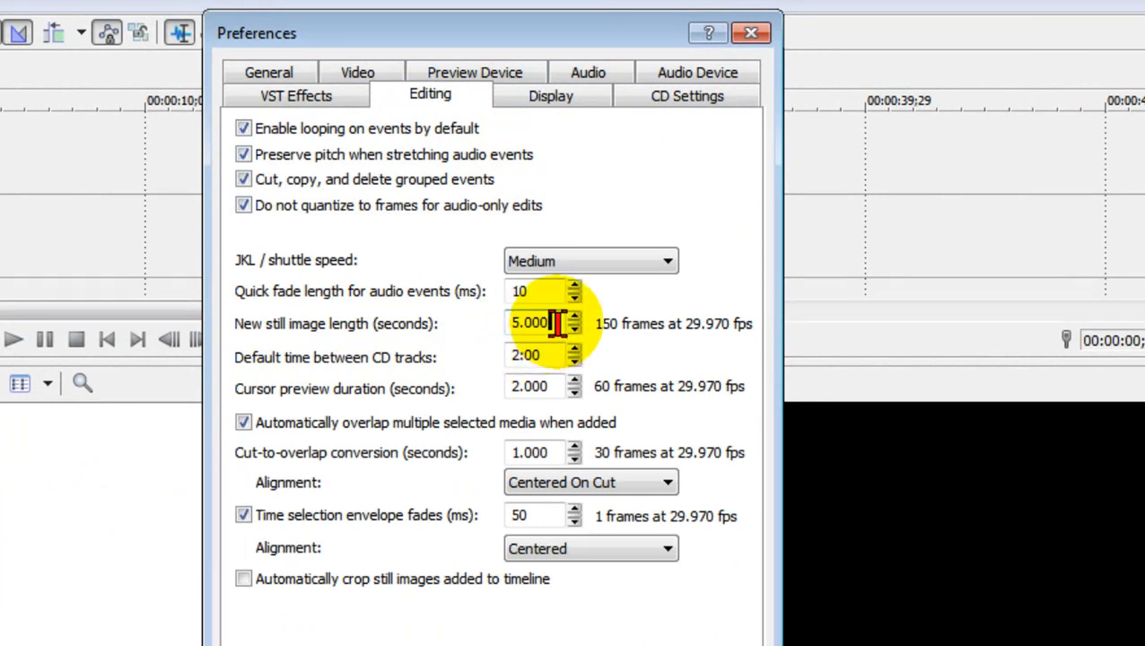
pyautogui.moveTo(557, 323); pyautogui.dragTo(494, 324)
pyautogui.press('BackSpace')
pyautogui.write('.051')
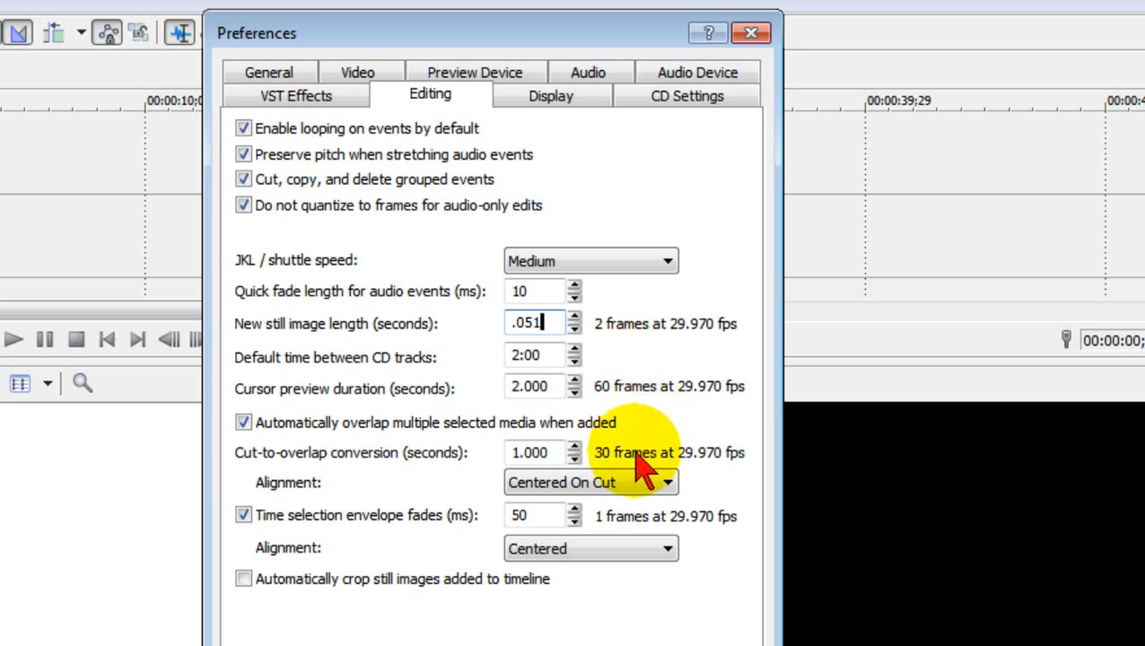
pyautogui.moveTo(557, 458); pyautogui.dragTo(502, 458)
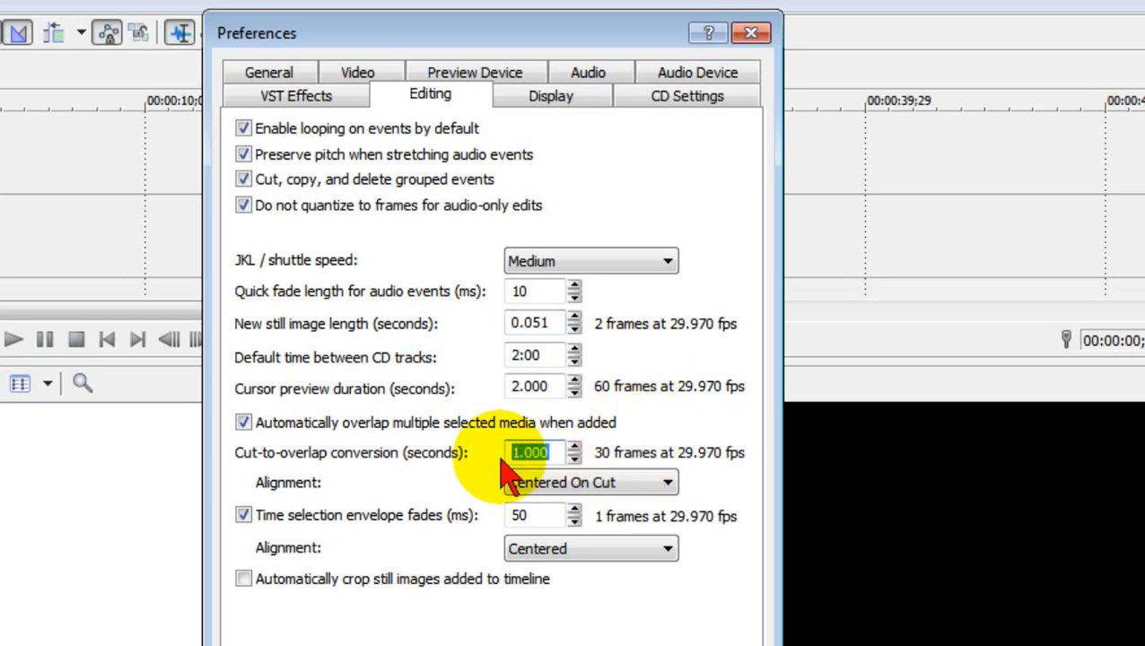
pyautogui.write('.')
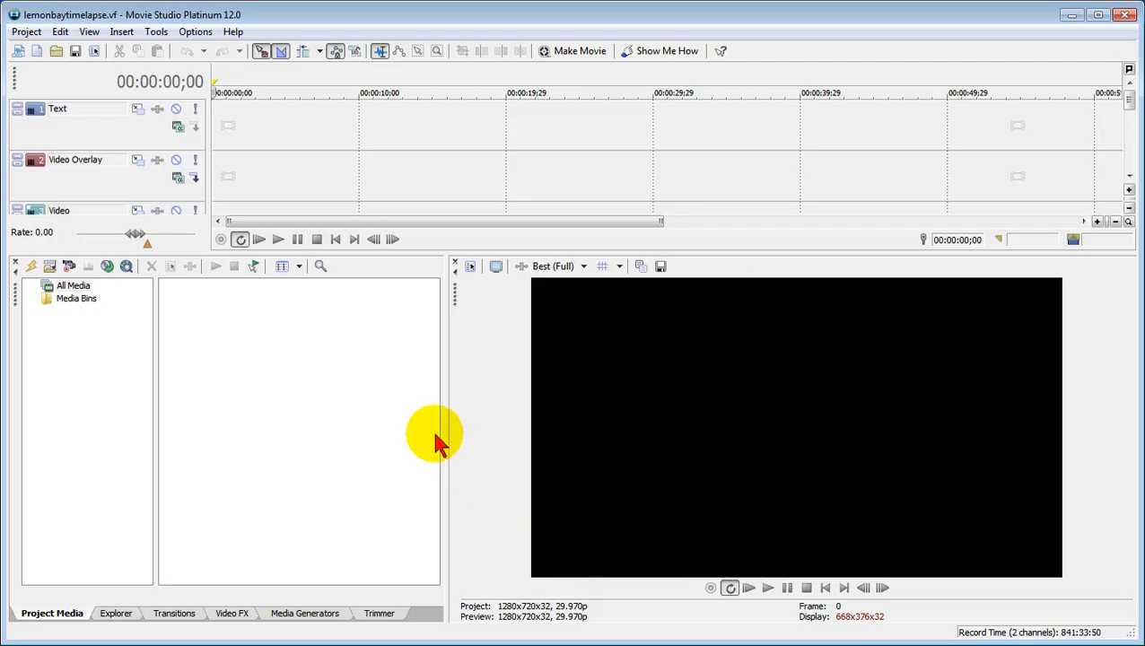
# Import GOPR1484.JPG through image 2151 as a single image sequence with the tape name lemobaytimelapse
pyautogui.click(26, 32)
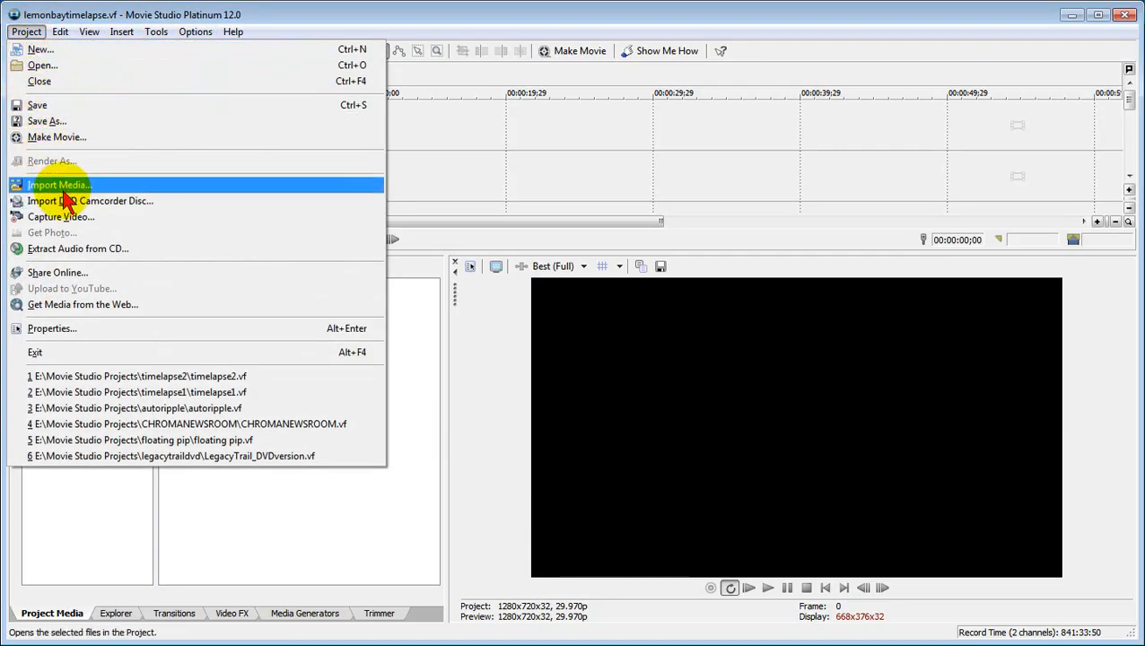
pyautogui.click(97, 187)
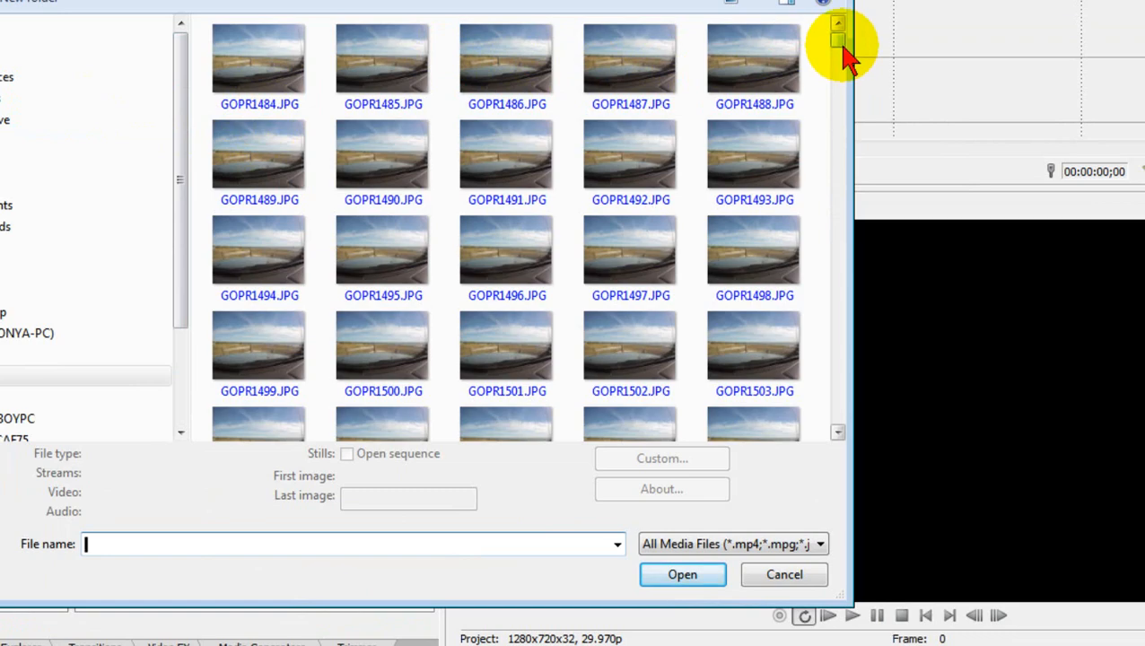
pyautogui.moveTo(840, 41); pyautogui.dragTo(835, 66)
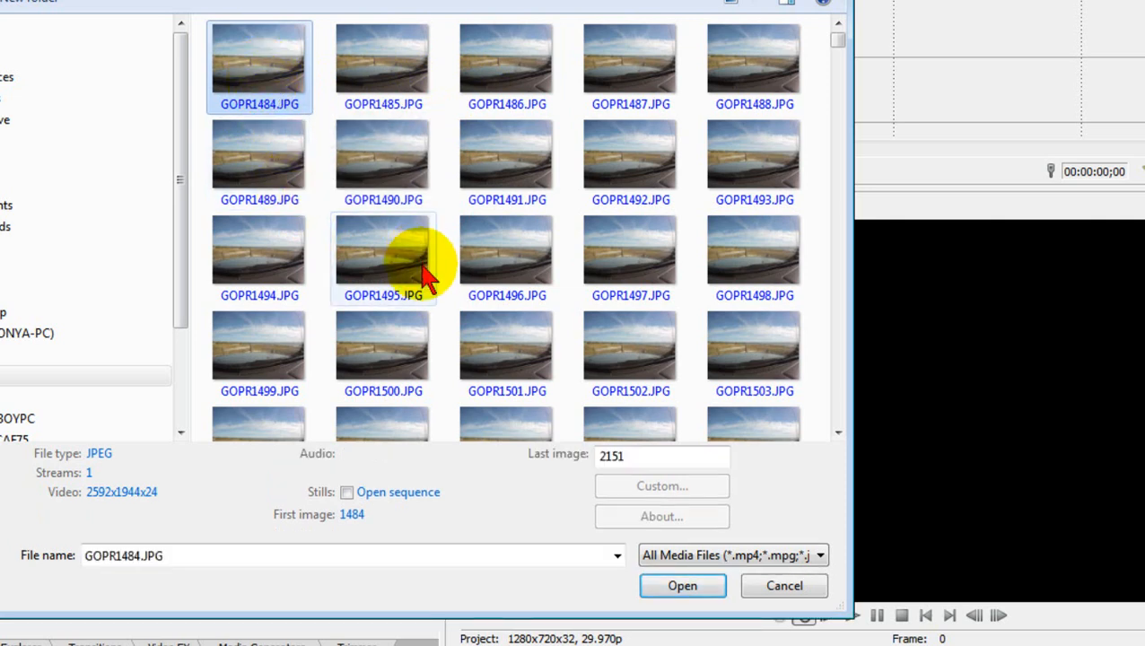
pyautogui.click(347, 494)
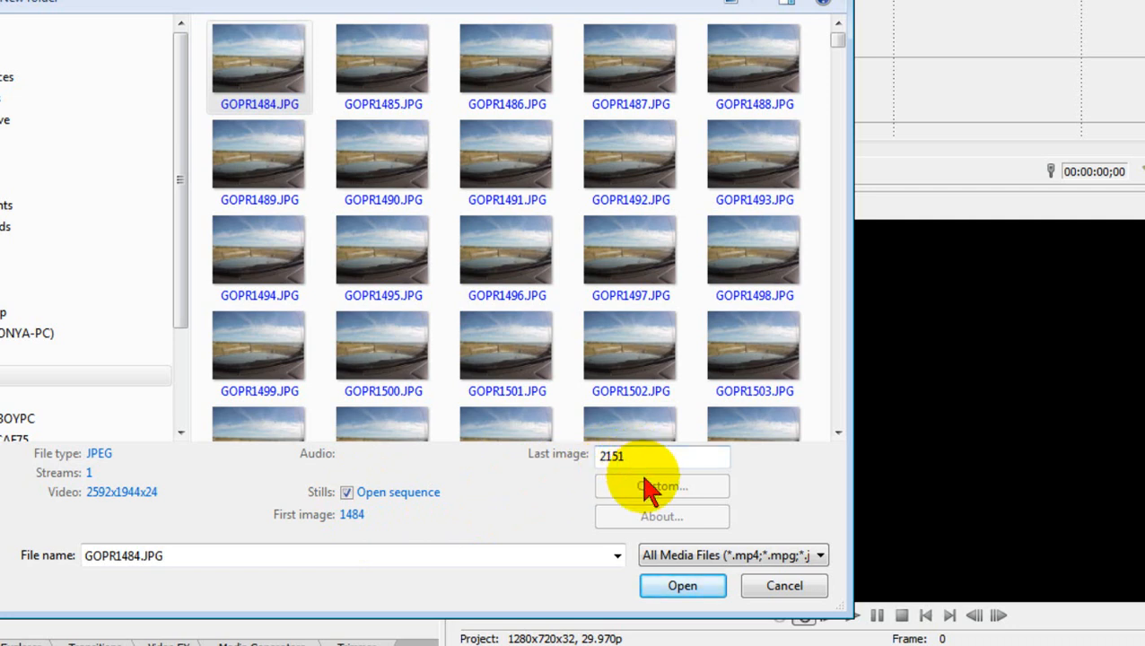
pyautogui.click(679, 591)
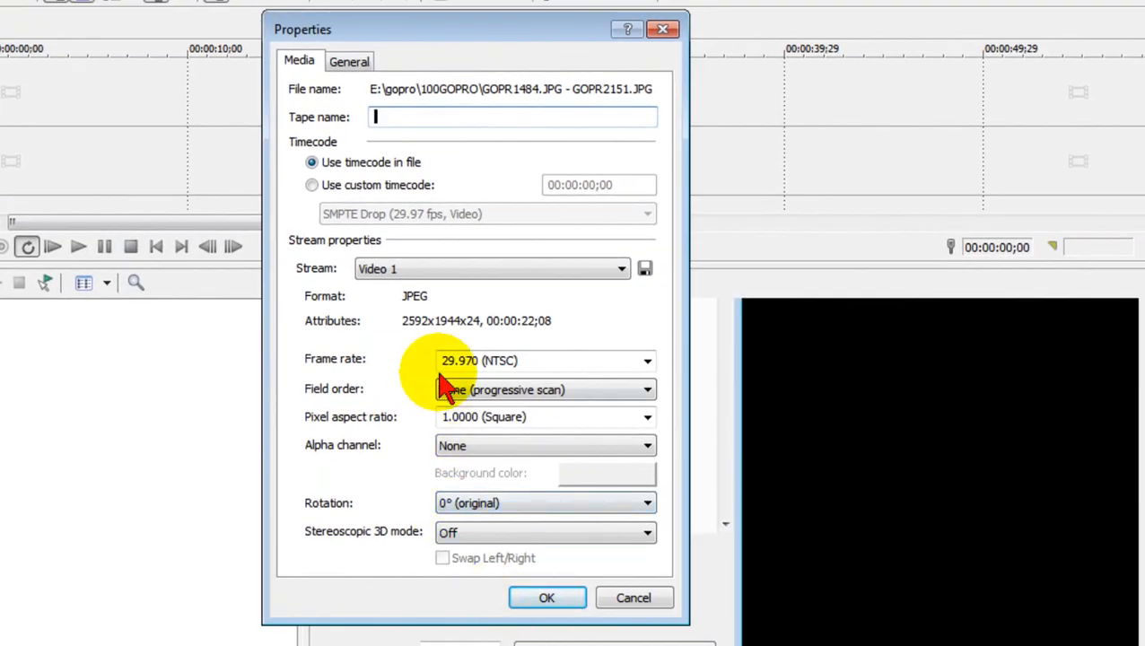
pyautogui.write('lemobaytimelapse')
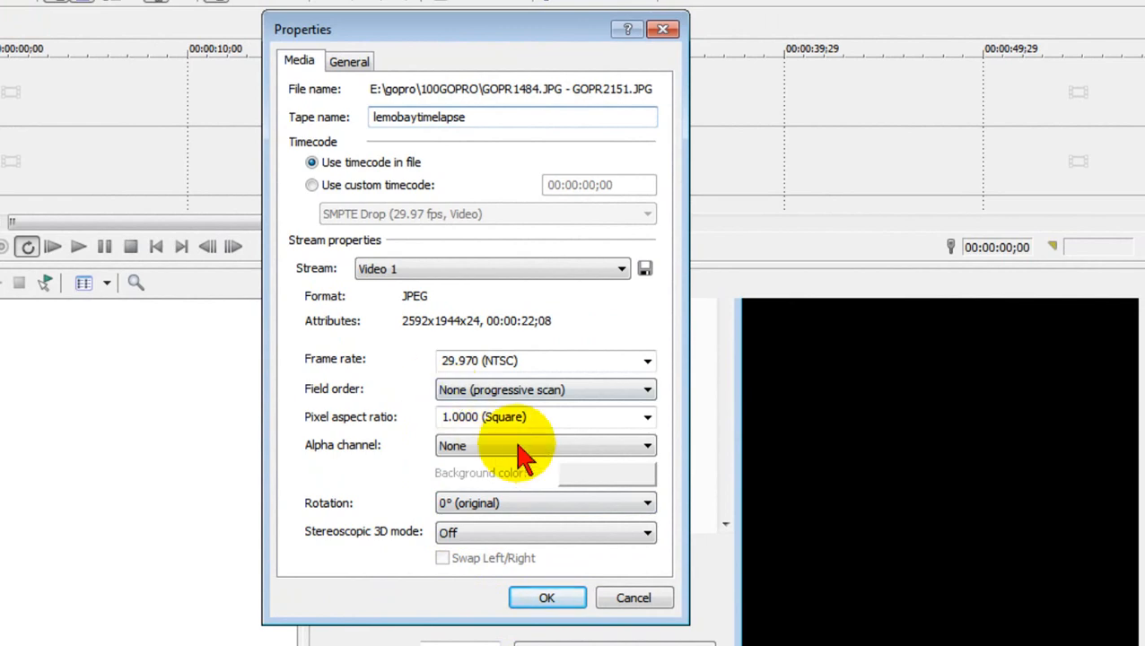
pyautogui.click(567, 594)
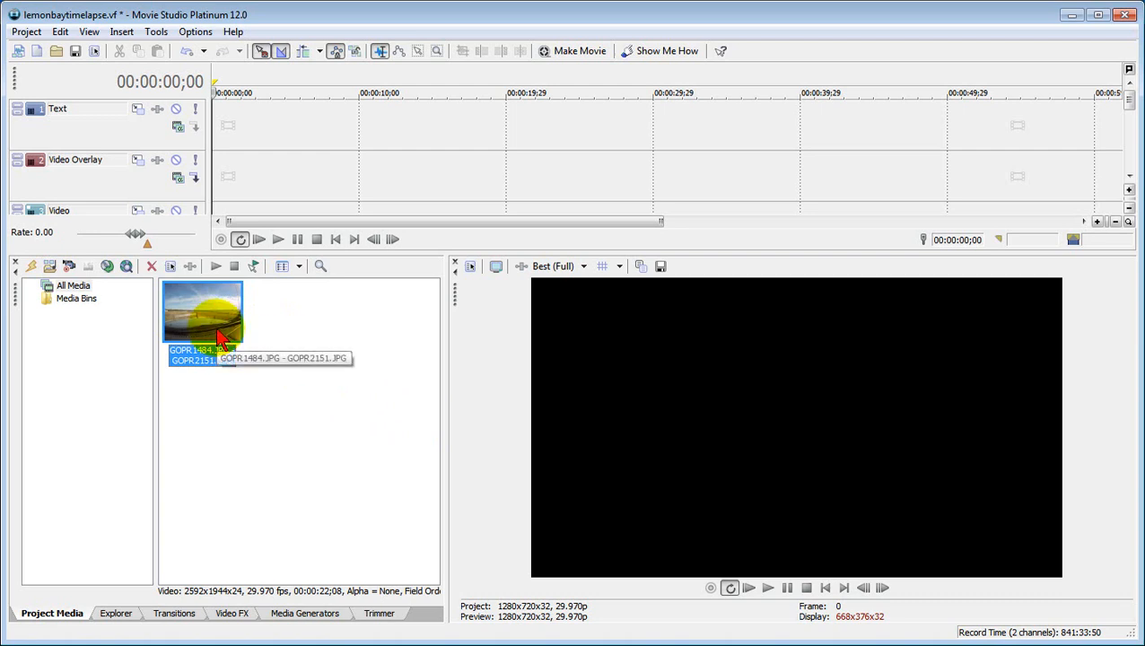
# Place the imported image sequence at the start of the Video Overlay track and preview its playback
pyautogui.moveTo(217, 330); pyautogui.dragTo(216, 198)
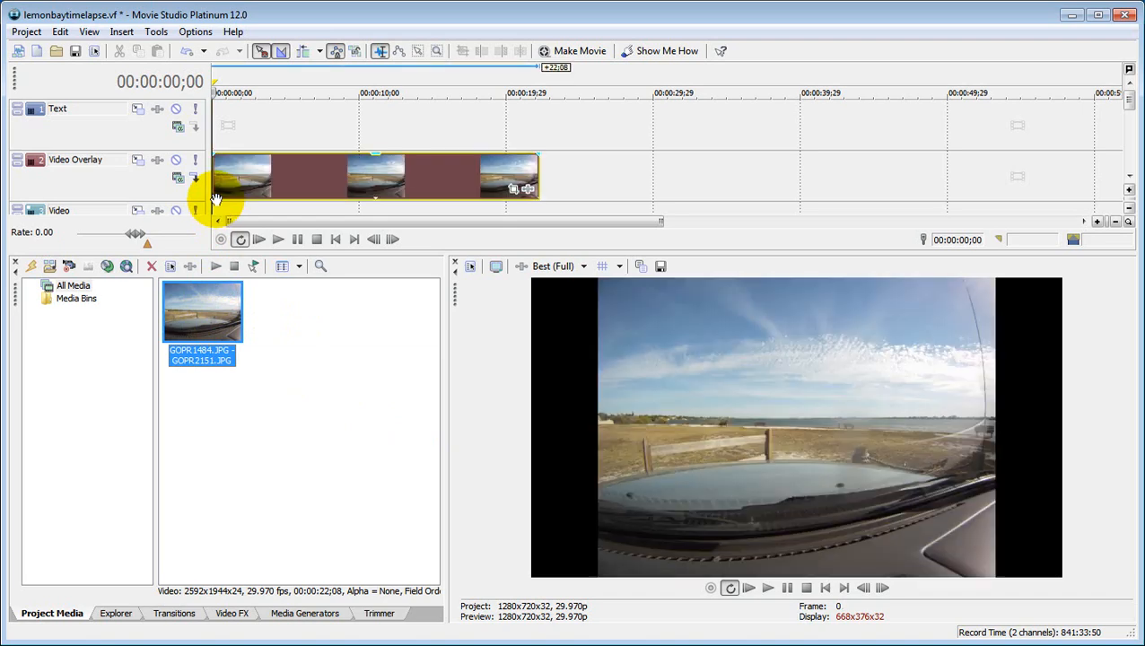
pyautogui.click(278, 242)
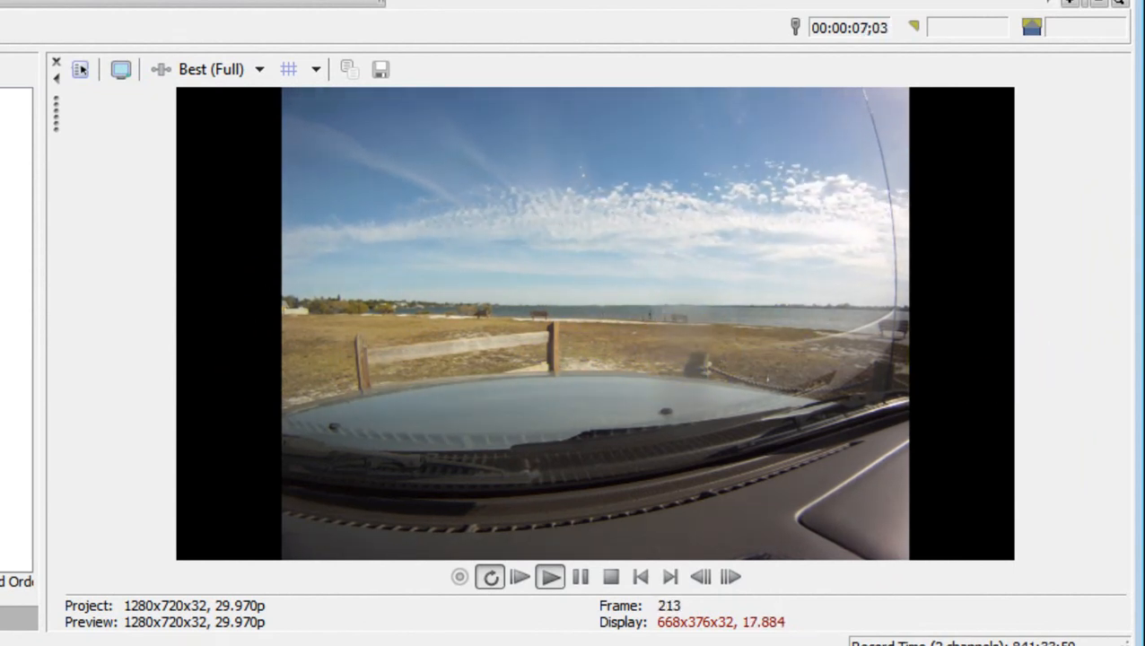
pyautogui.press('Return')
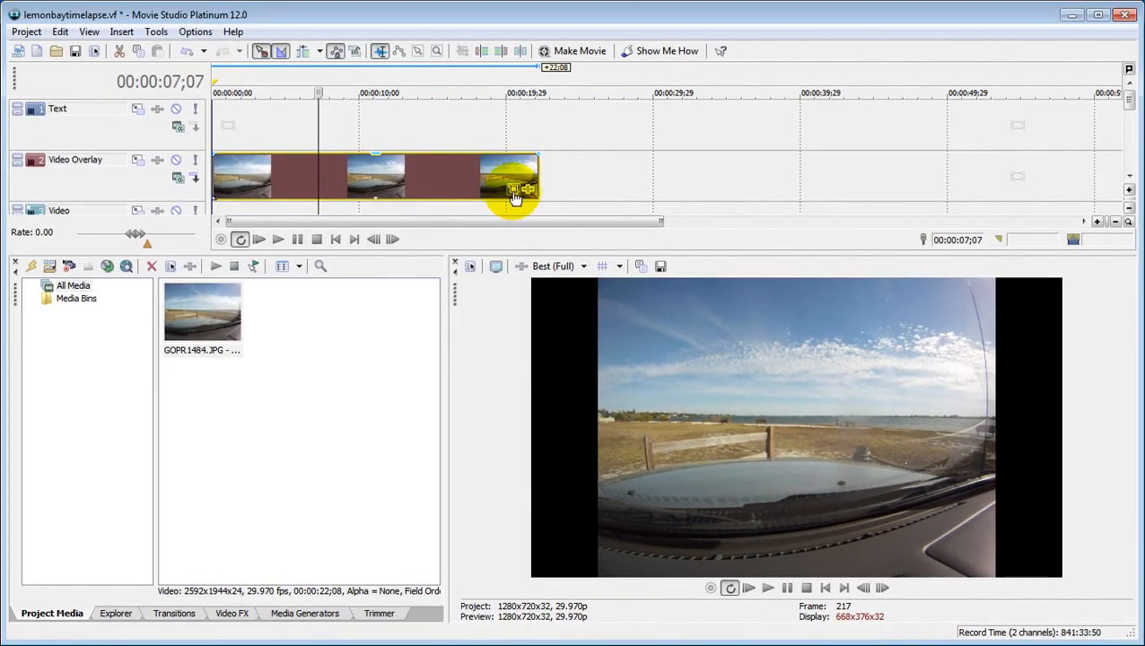
# Crop the clip to match the output aspect with the crop frame moved up to the image's upper edge, and preview the result
pyautogui.click(516, 192)
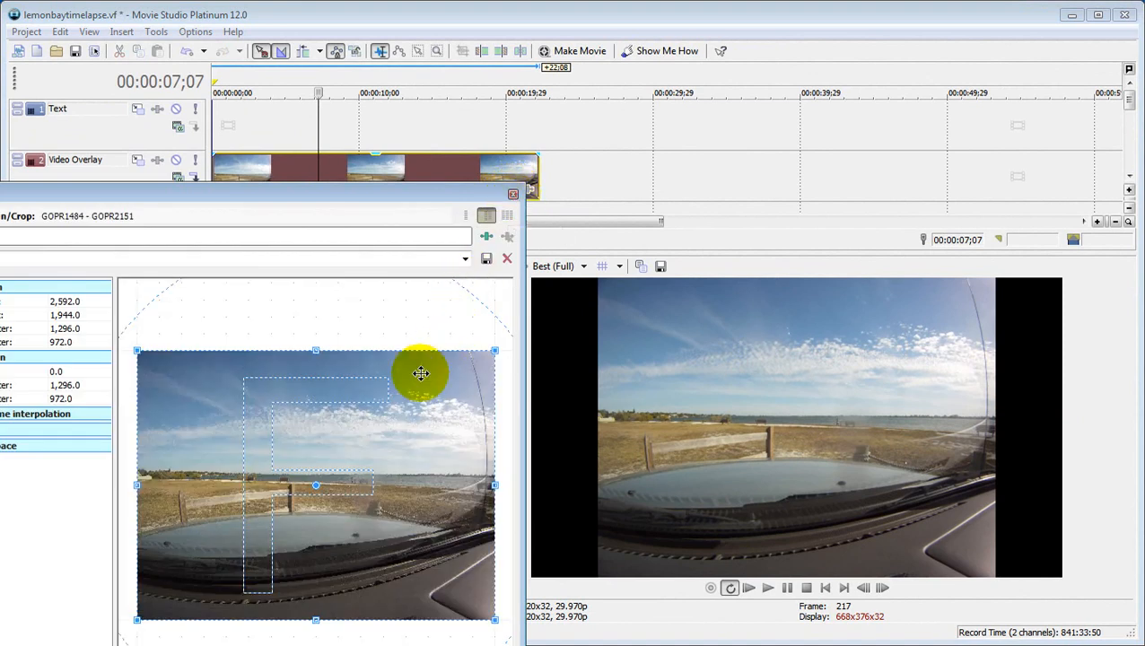
pyautogui.rightClick(390, 440)
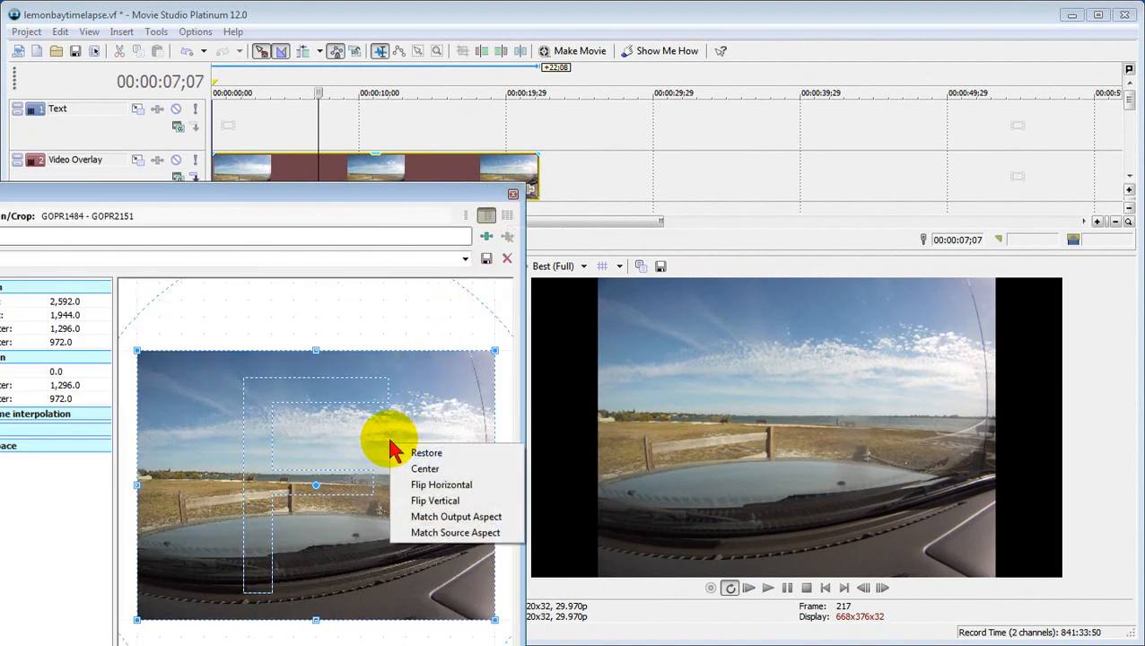
pyautogui.click(448, 519)
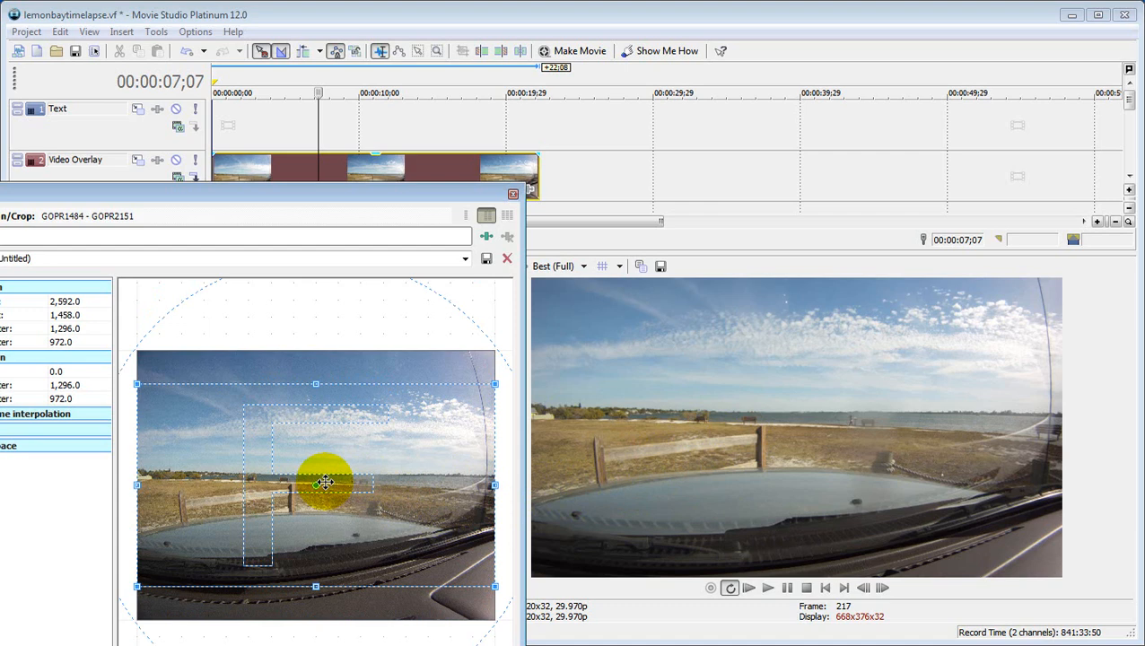
pyautogui.moveTo(325, 482); pyautogui.dragTo(325, 482)
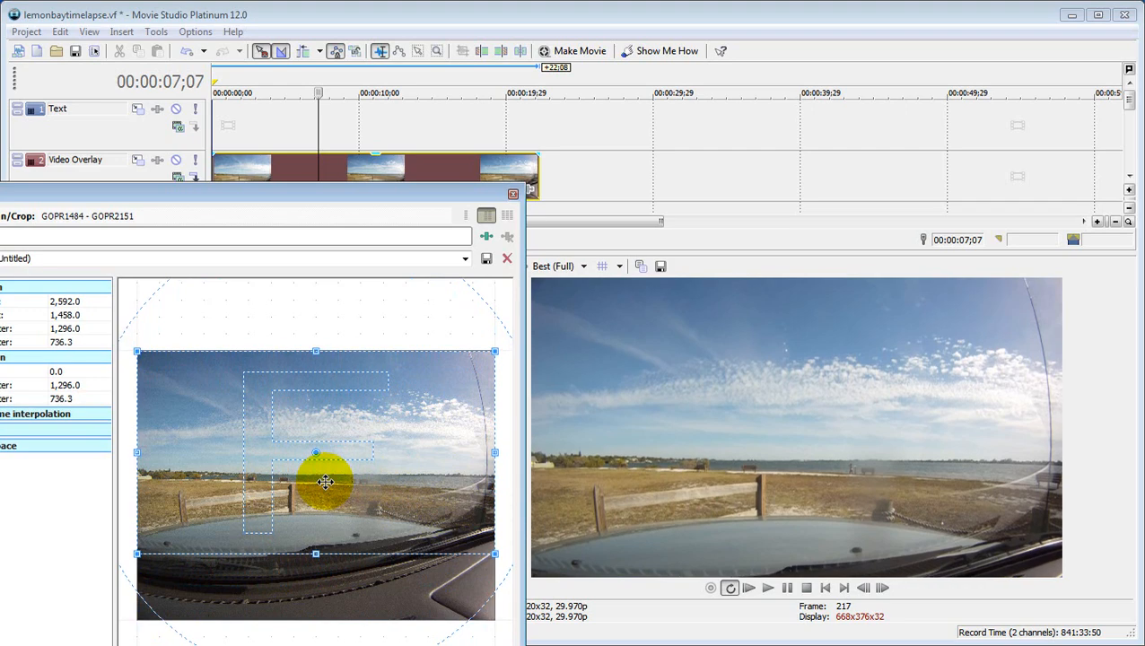
pyautogui.click(513, 195)
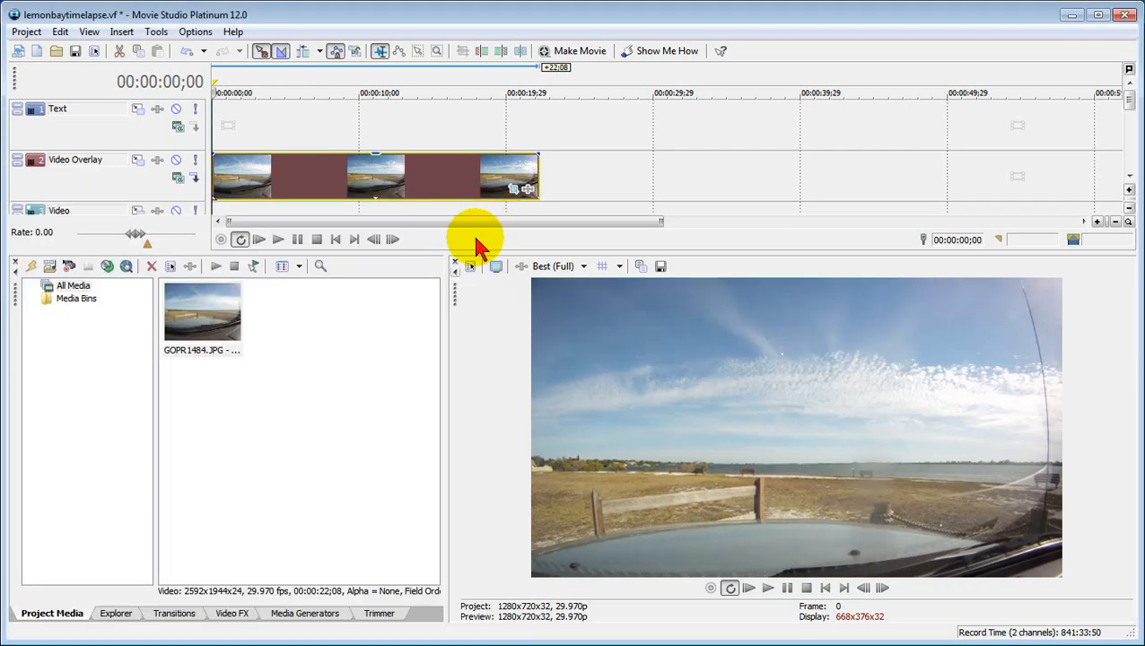
pyautogui.click(279, 240)
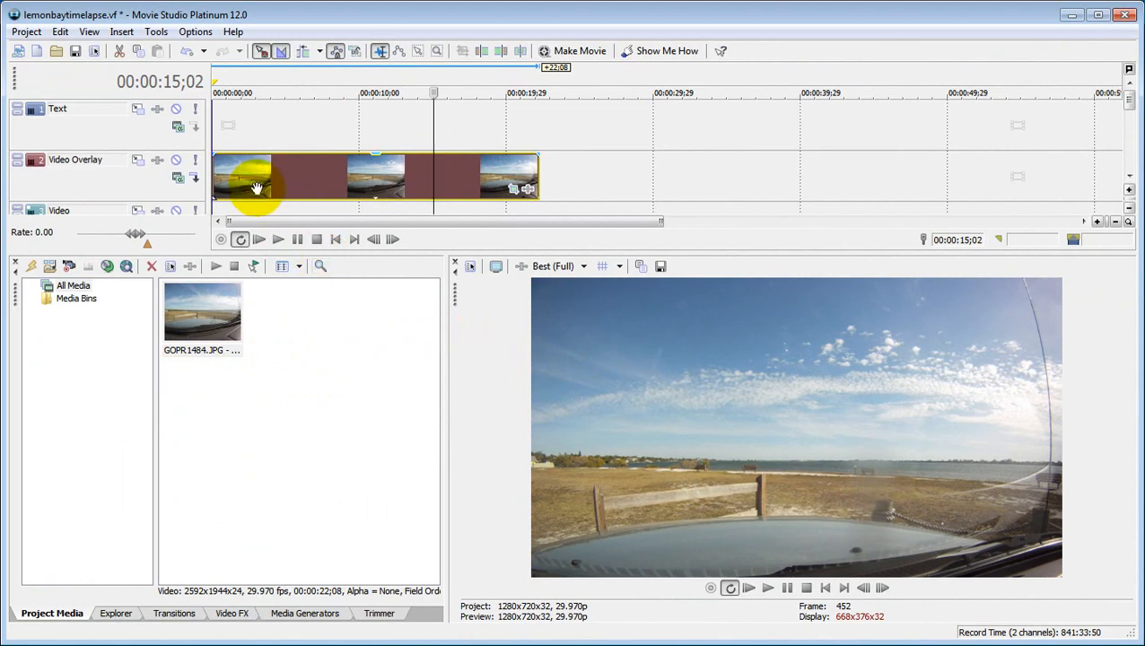
# Import all stills from GOPR1484.JPG through GOPR2151.JPG as individual images, without opening them as a sequence
pyautogui.click(27, 32)
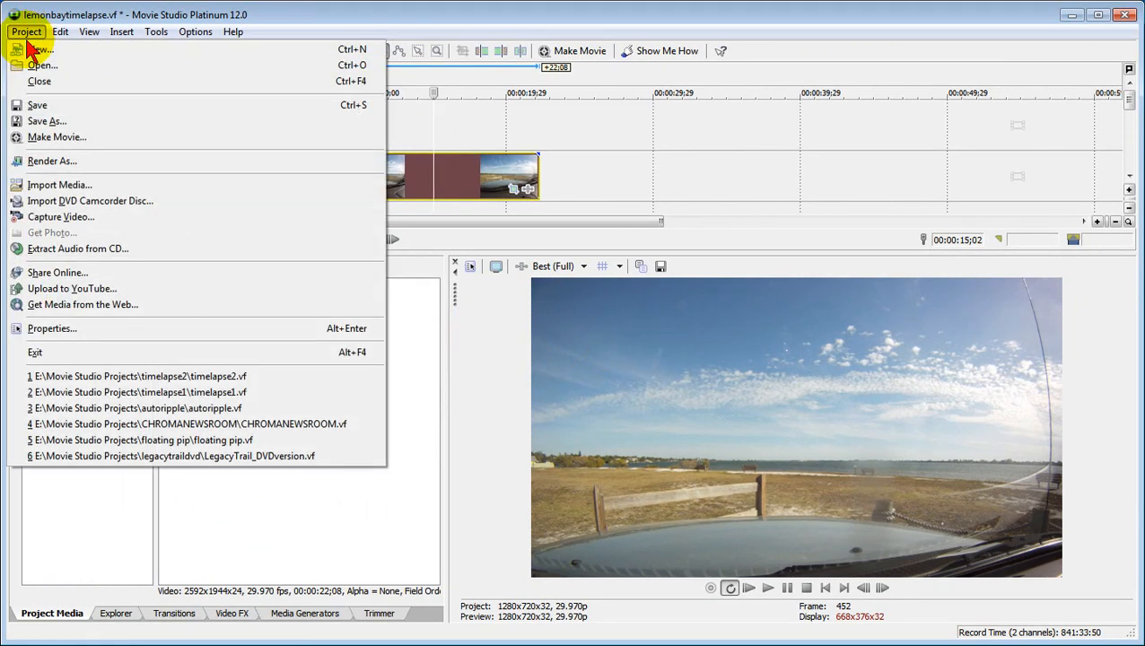
pyautogui.click(54, 185)
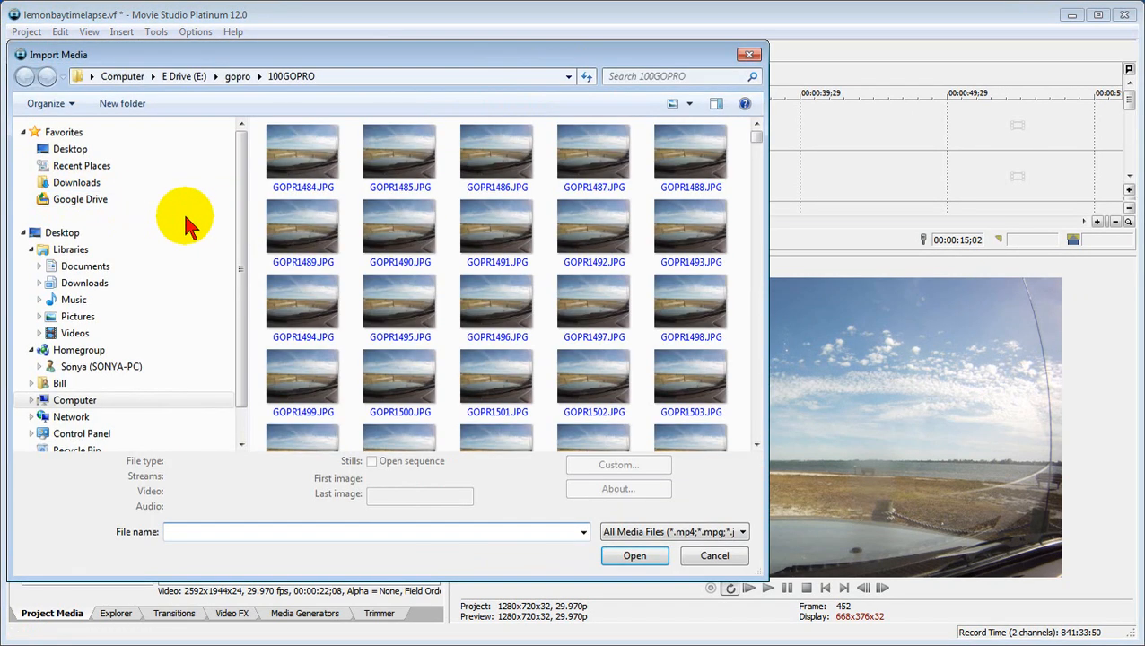
pyautogui.click(310, 184)
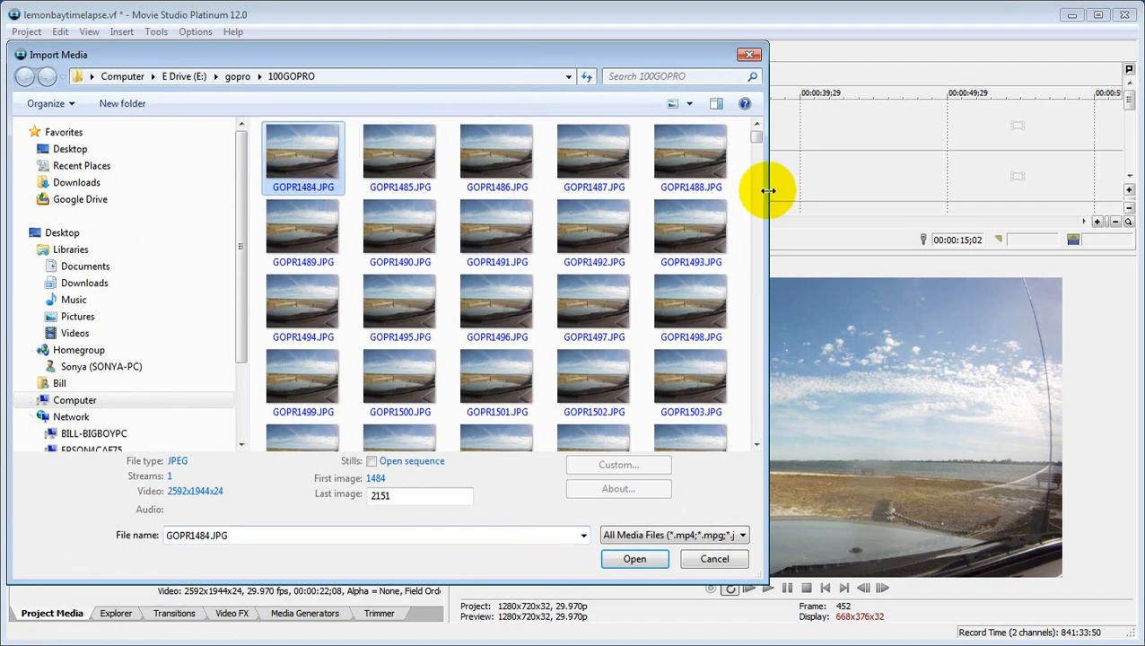
pyautogui.moveTo(759, 135); pyautogui.dragTo(759, 459)
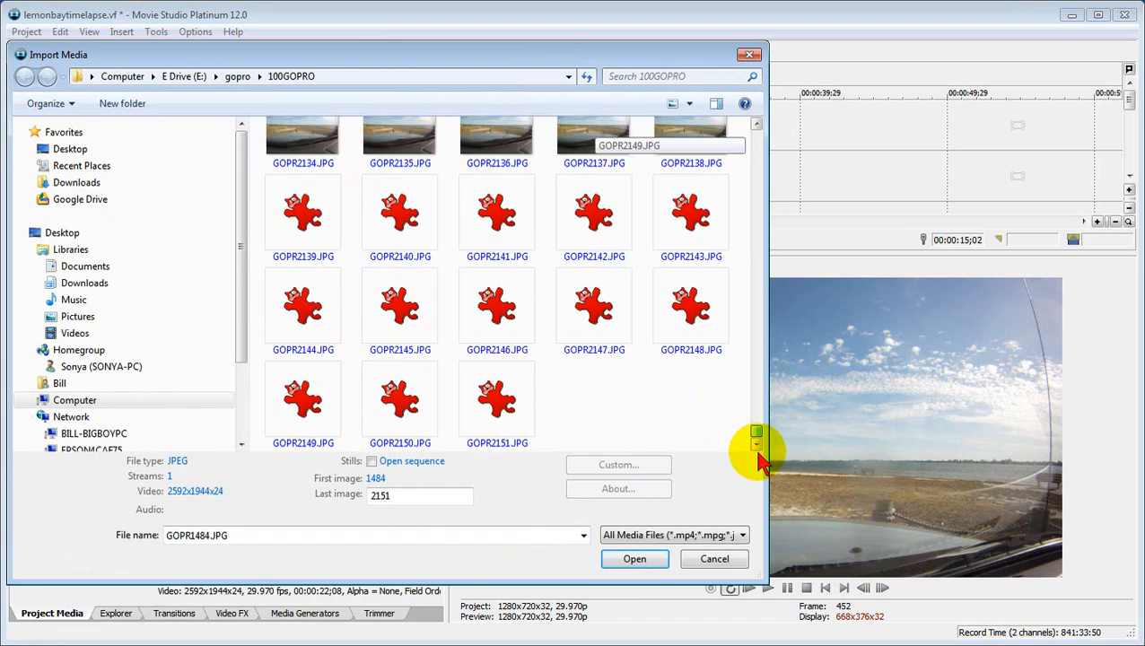
pyautogui.keyDown('shift'); pyautogui.click(510, 422); pyautogui.keyUp('shift')
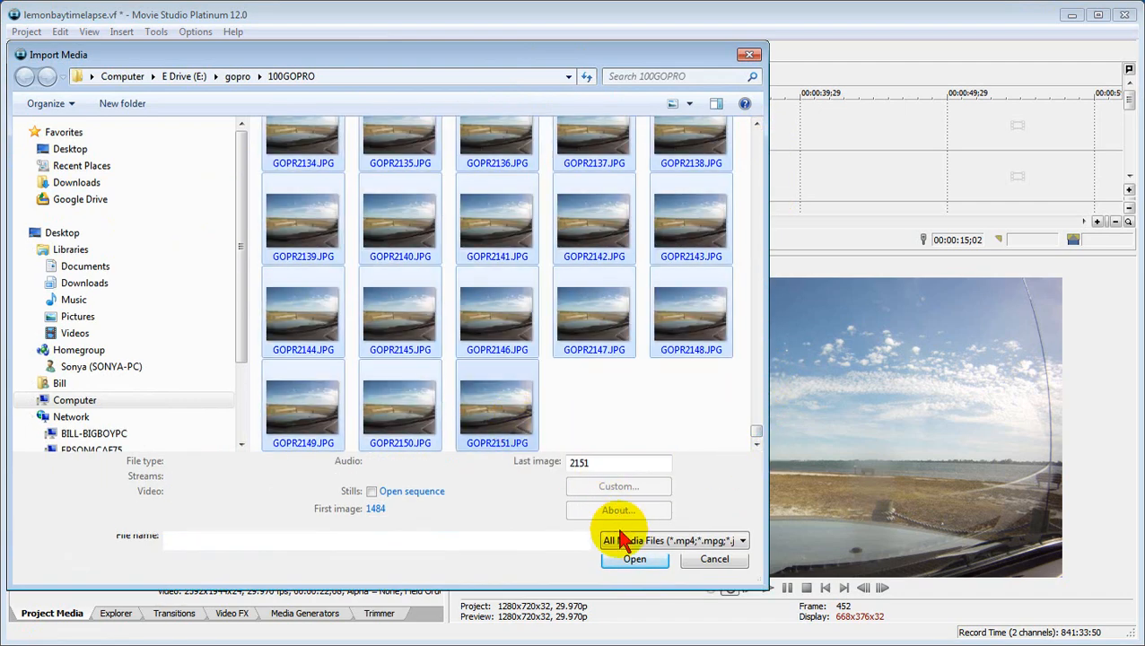
pyautogui.click(636, 559)
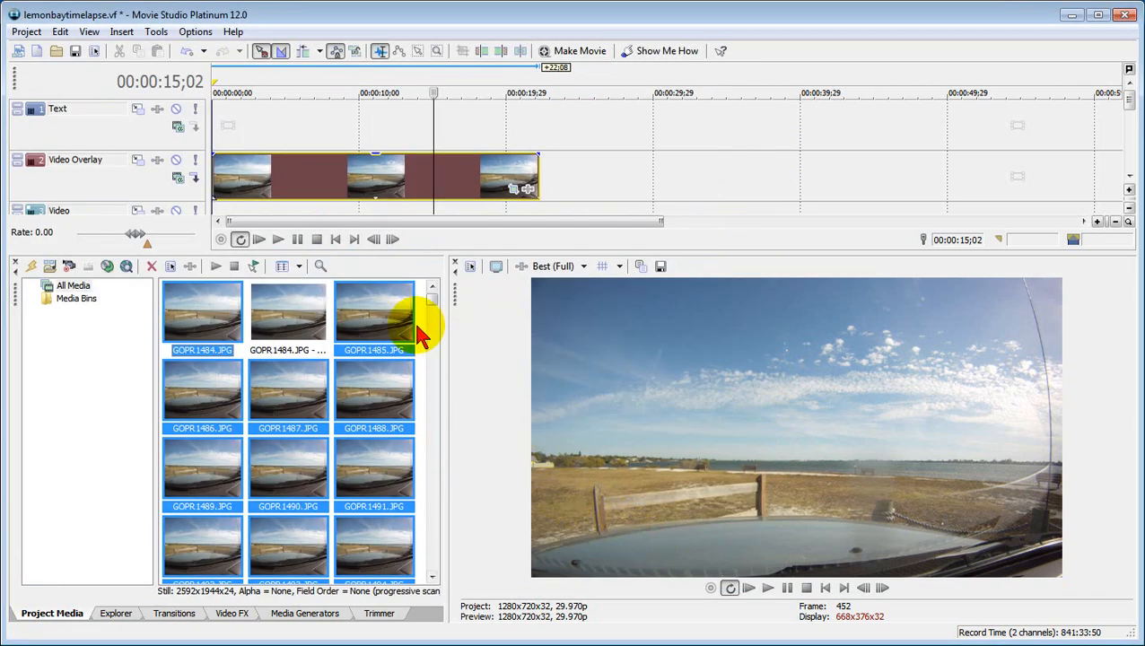
# Place all the selected individual stills on the Video Overlay track after the image sequence clip
pyautogui.moveTo(434, 306)
pyautogui.mouseDown()
pyautogui.moveTo(431, 576)
pyautogui.moveTo(431, 294)
pyautogui.mouseUp()
pyautogui.moveTo(220, 326); pyautogui.dragTo(639, 180)
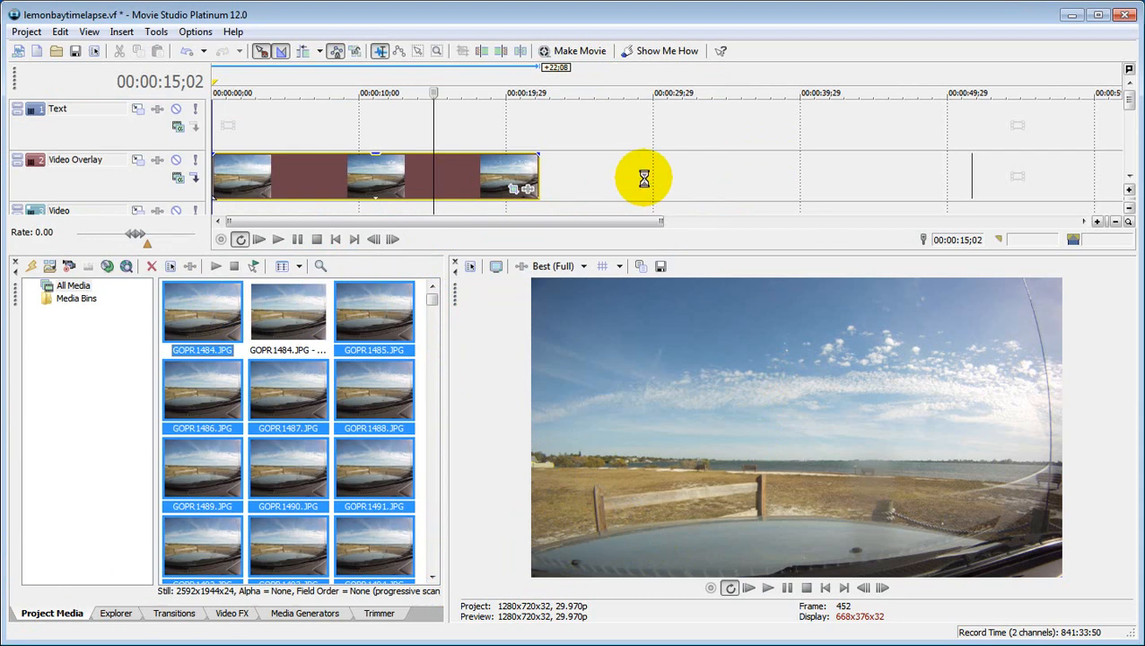
# Preview the playback of the individual stills from the start of their group on the Video Overlay track
pyautogui.moveTo(645, 184); pyautogui.dragTo(646, 185)
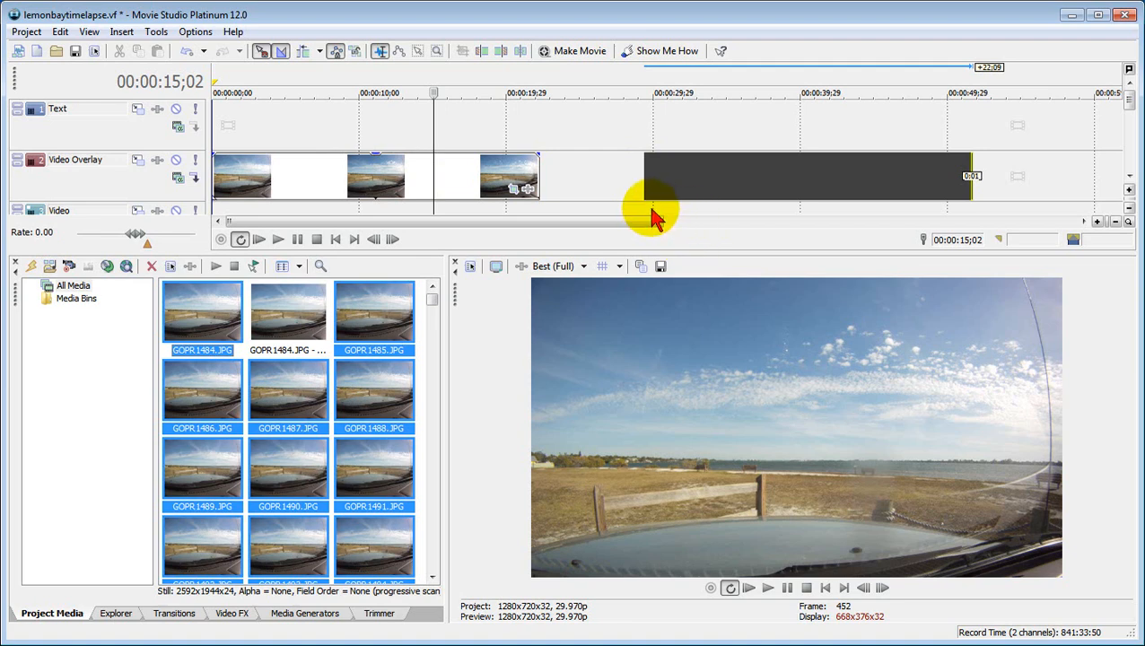
pyautogui.click(652, 215)
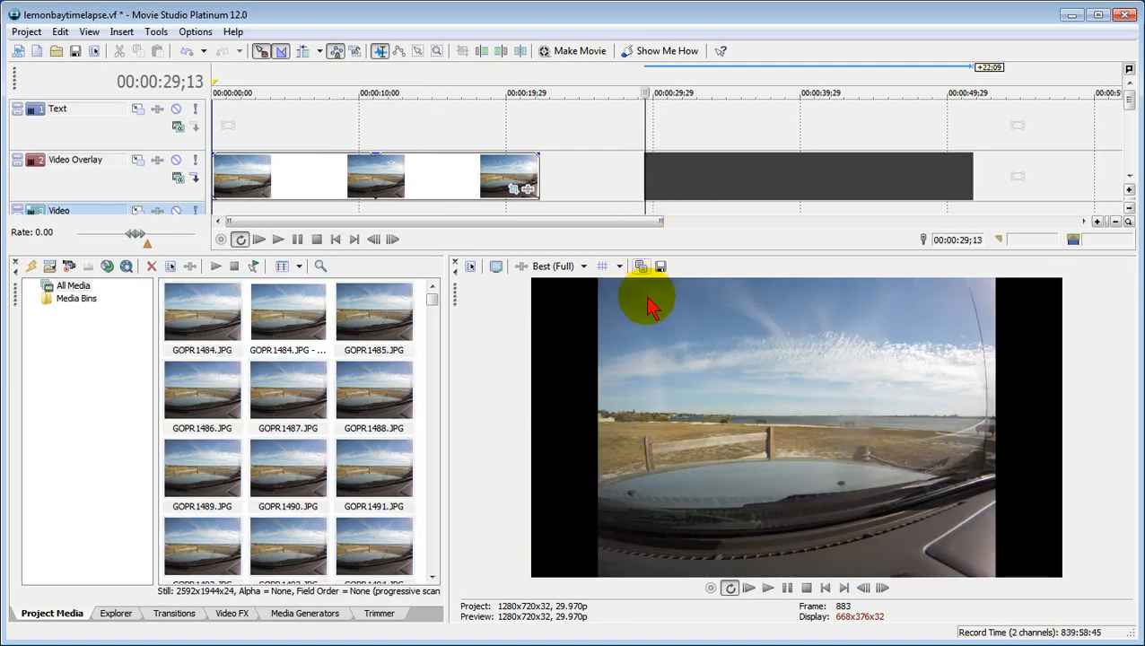
pyautogui.click(767, 588)
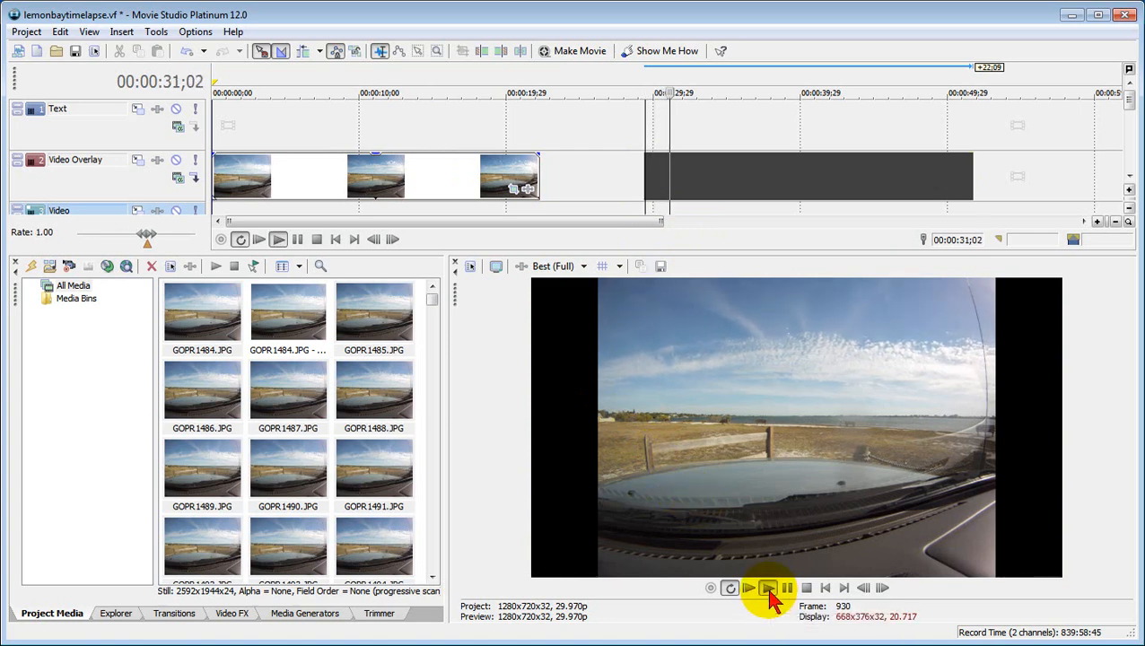
pyautogui.click(786, 593)
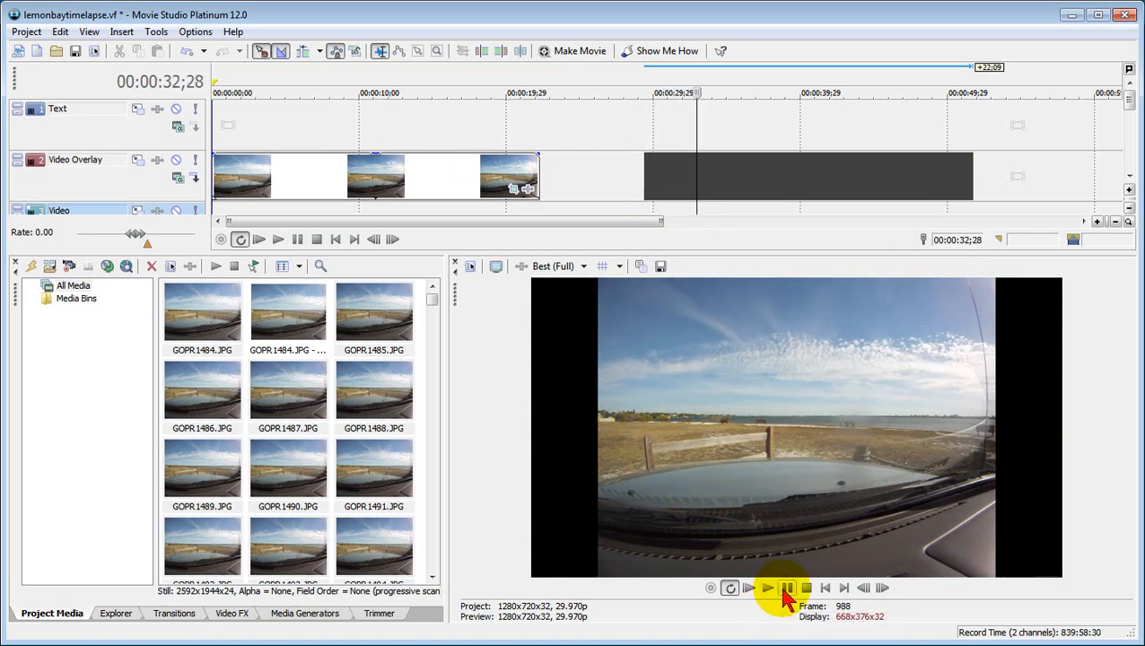
# Play the image sequence clip from the start of the timeline to compare it with the individual stills
pyautogui.click(646, 194)
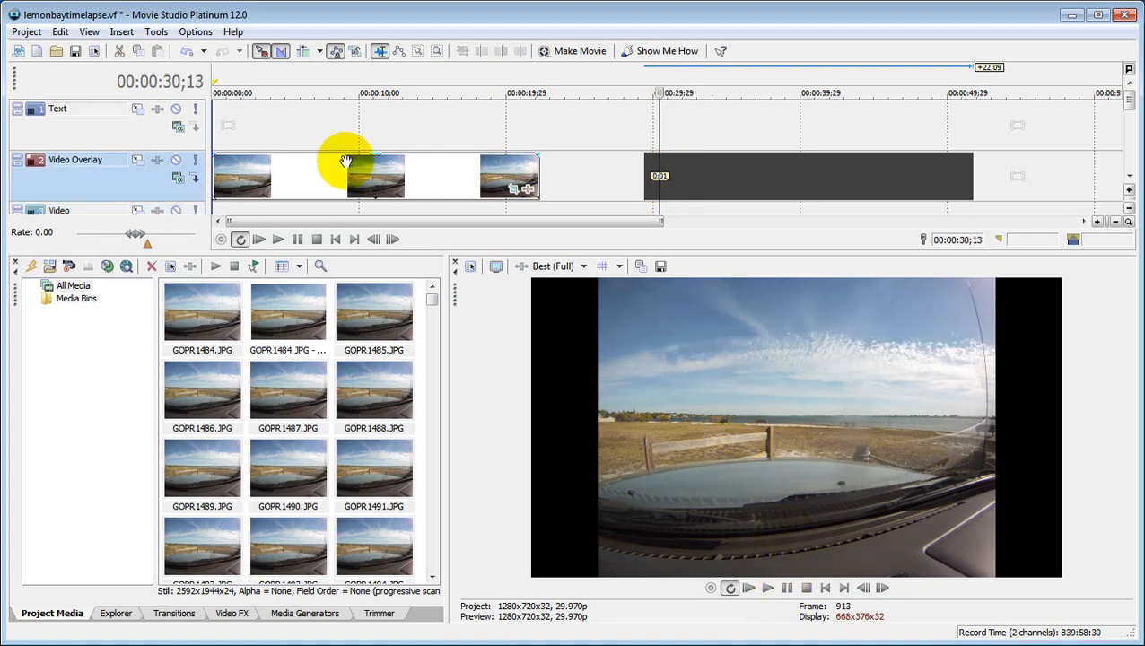
pyautogui.click(216, 188)
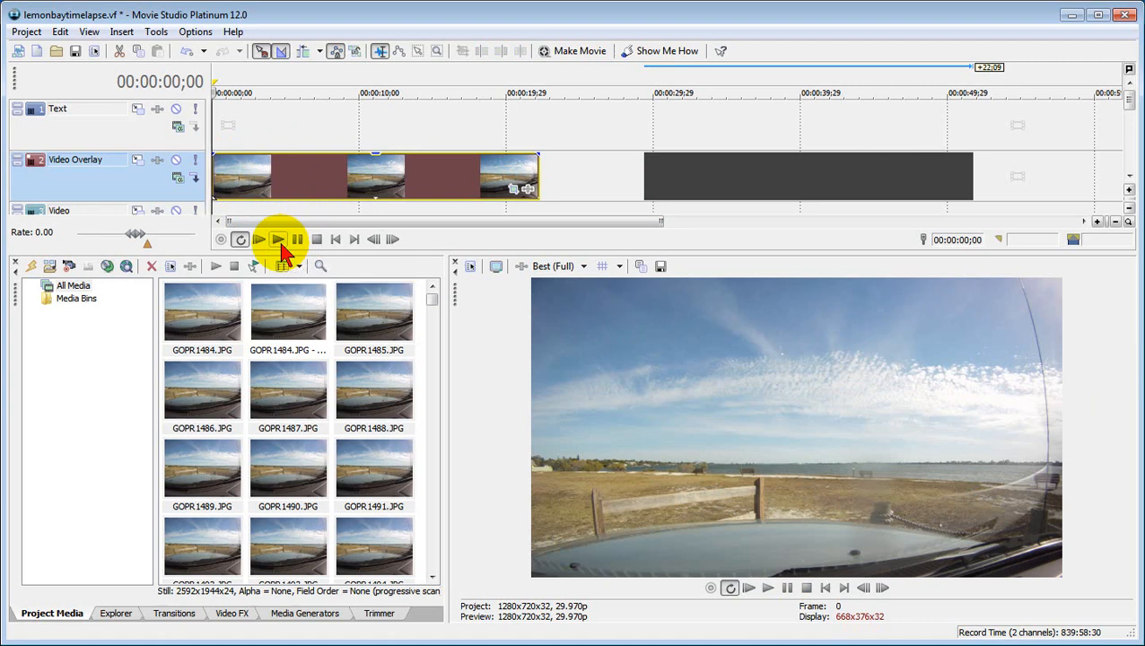
pyautogui.moveTo(302, 184)
pyautogui.mouseDown()
pyautogui.moveTo(823, 178)
pyautogui.moveTo(712, 194)
pyautogui.mouseUp()
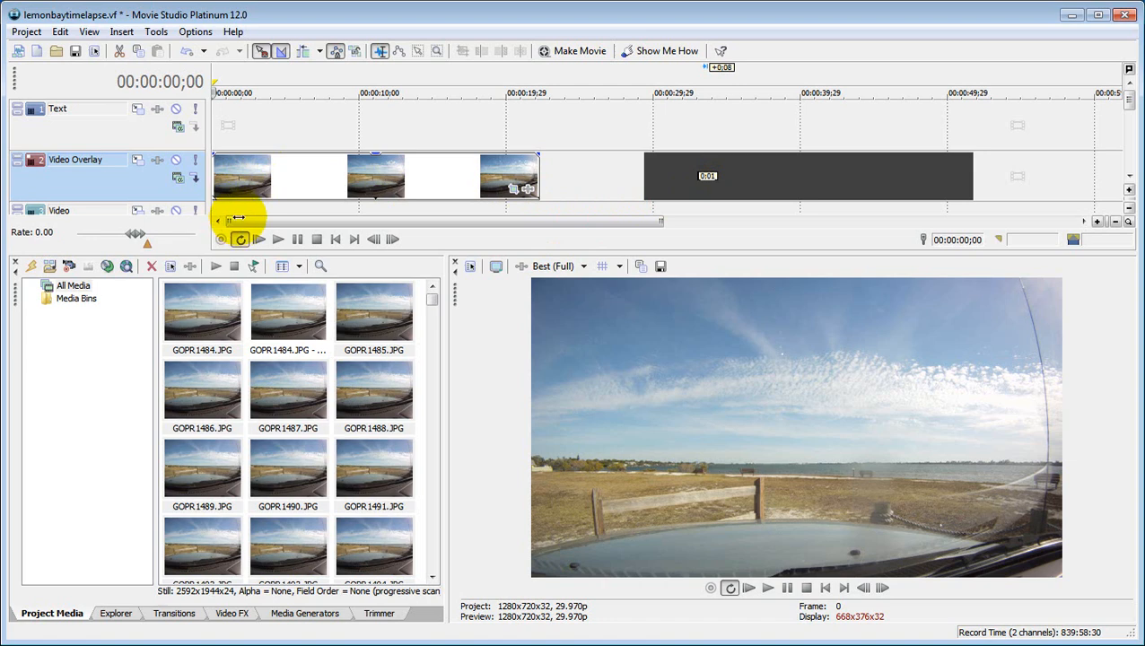
pyautogui.click(278, 242)
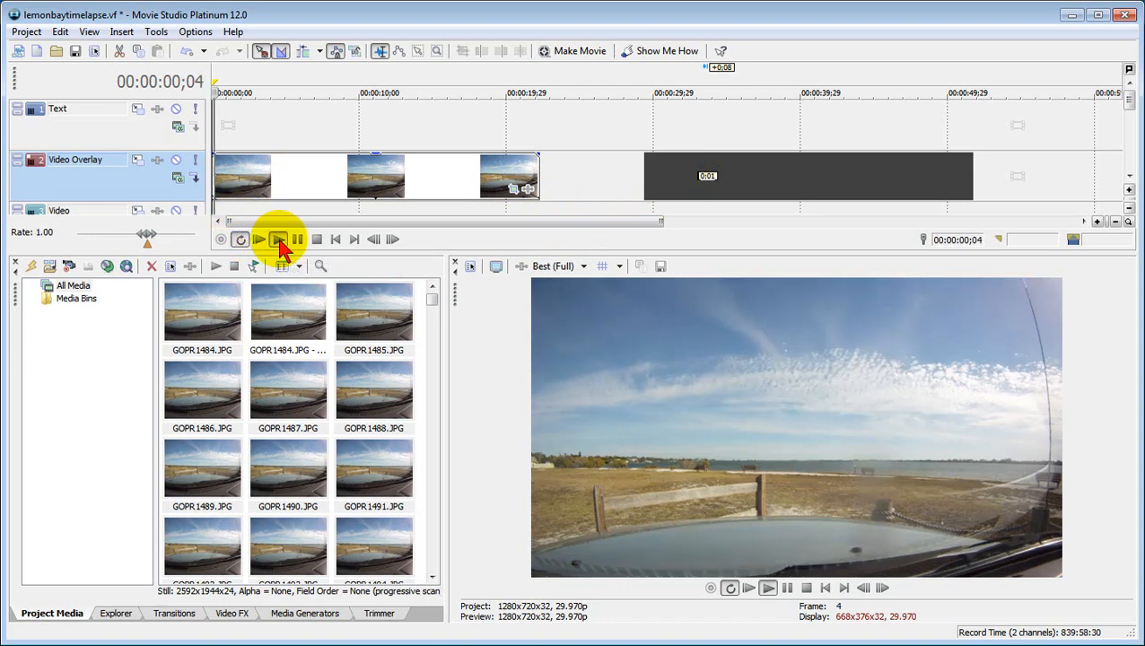